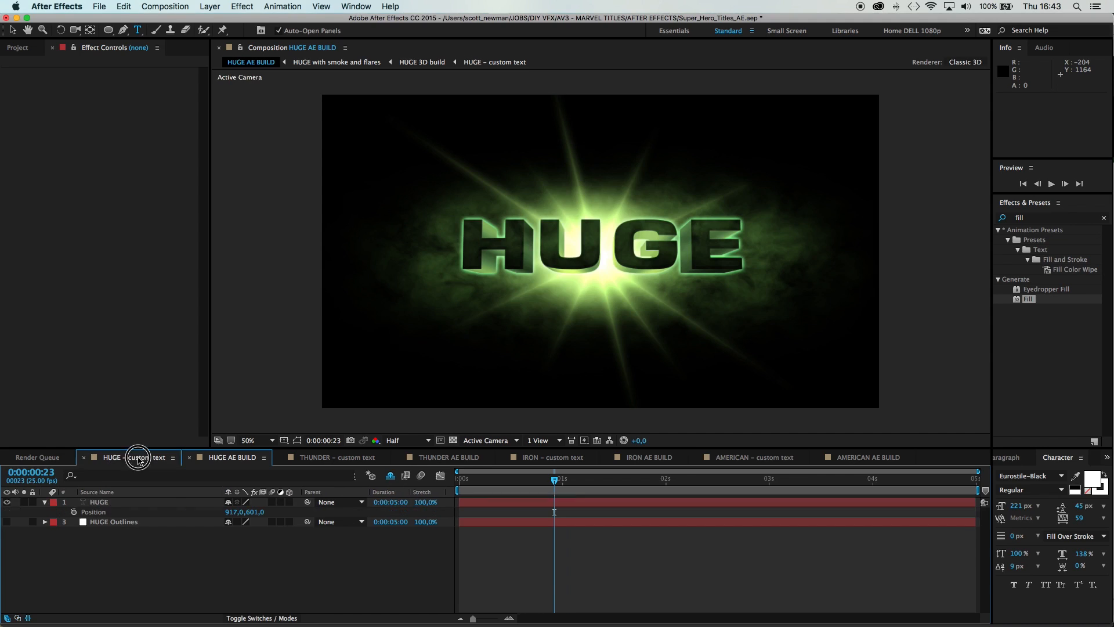
type("BULK")
Step: Switch to the HUGE AE BUILD timeline to view the finished title reading BULK
left_click(250, 460)
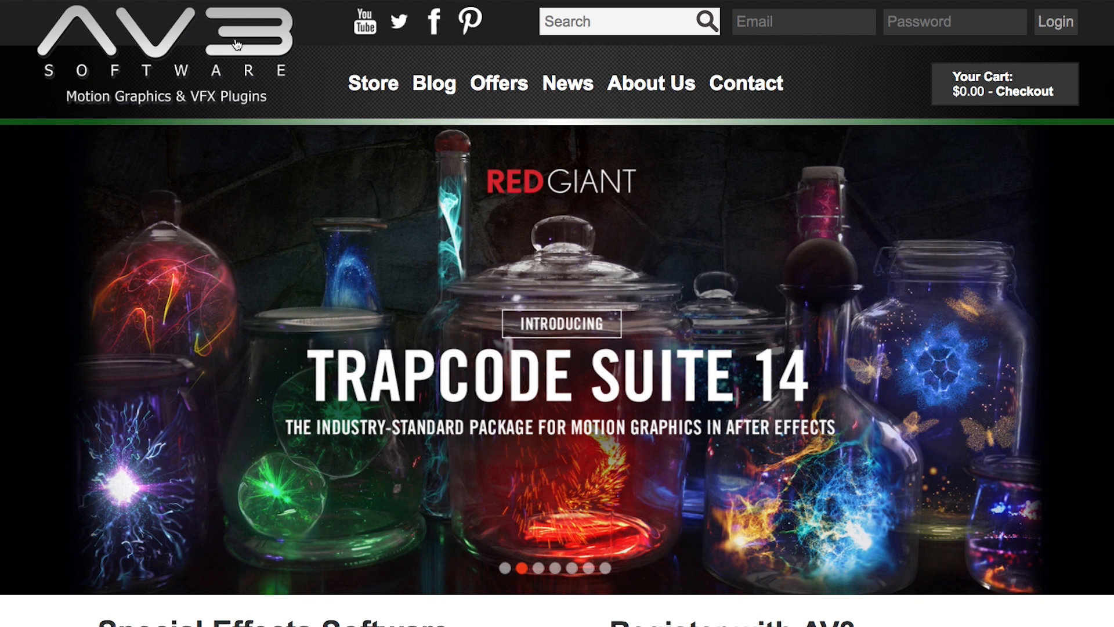
mouse_move(373, 83)
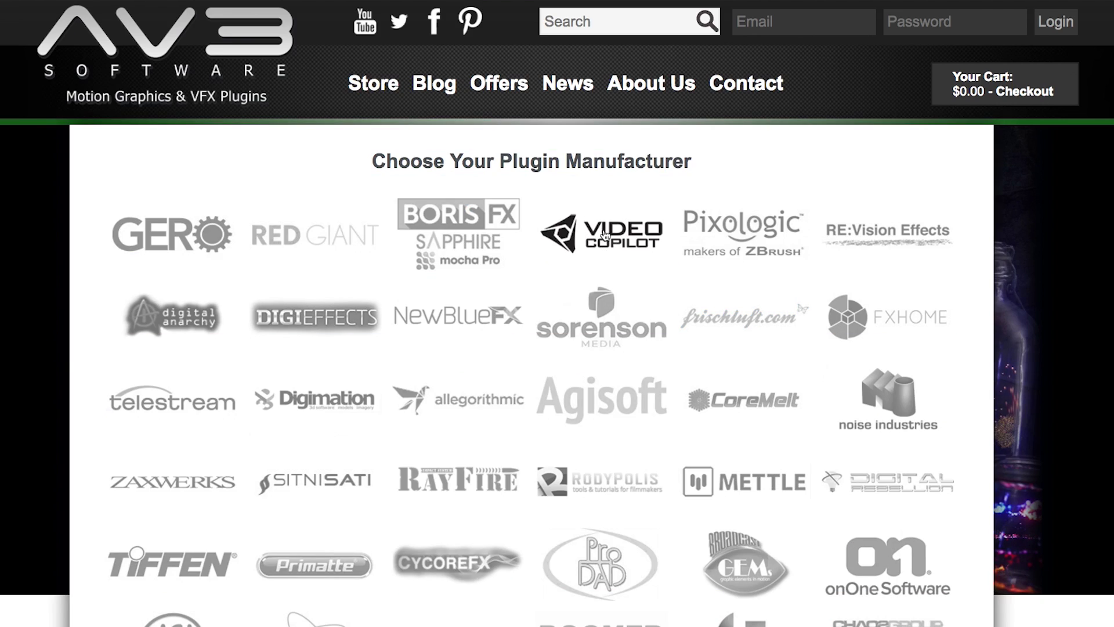
Step: From the Video Copilot listing, go to the Element 3D V2.2 product page
left_click(606, 236)
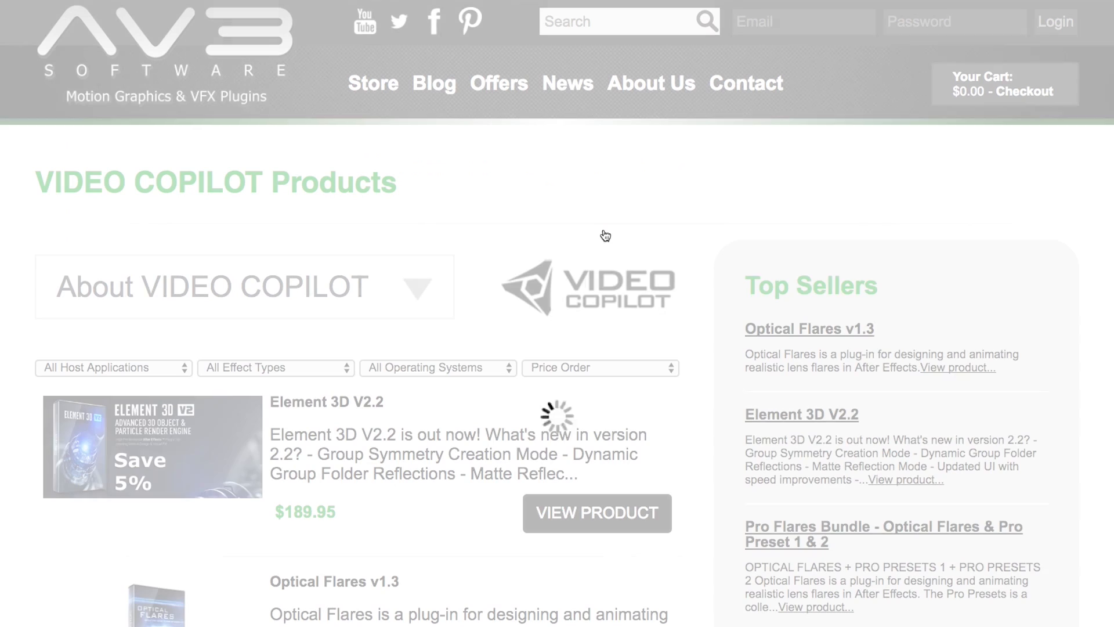
left_click(206, 456)
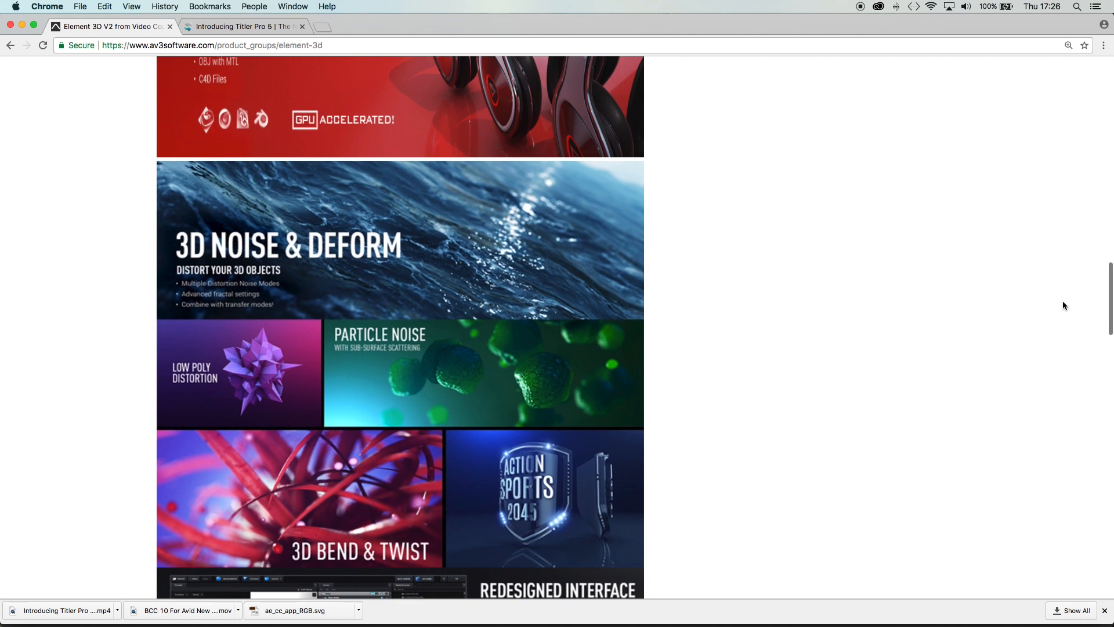
scroll(1063, 300, "down", 3)
scroll(1063, 301, "down", 4)
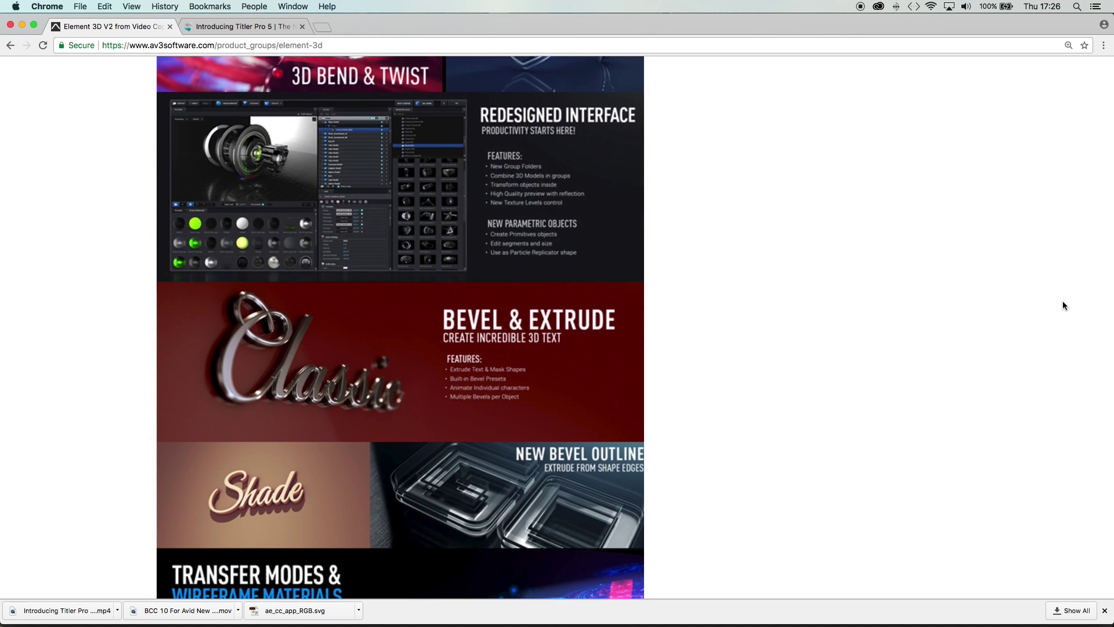
scroll(1063, 300, "down", 5)
scroll(1063, 300, "down", 2)
Step: Inspect the model from another angle, then reveal the Element effect's custom text path layer slots
left_click_drag(488, 408, 415, 405)
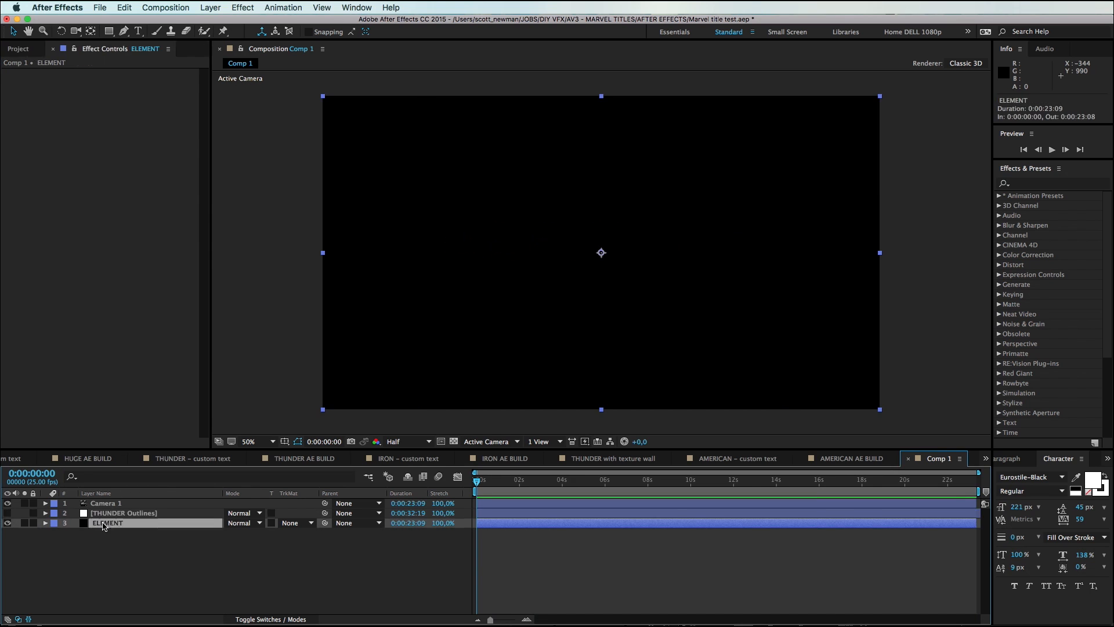
left_click(26, 200)
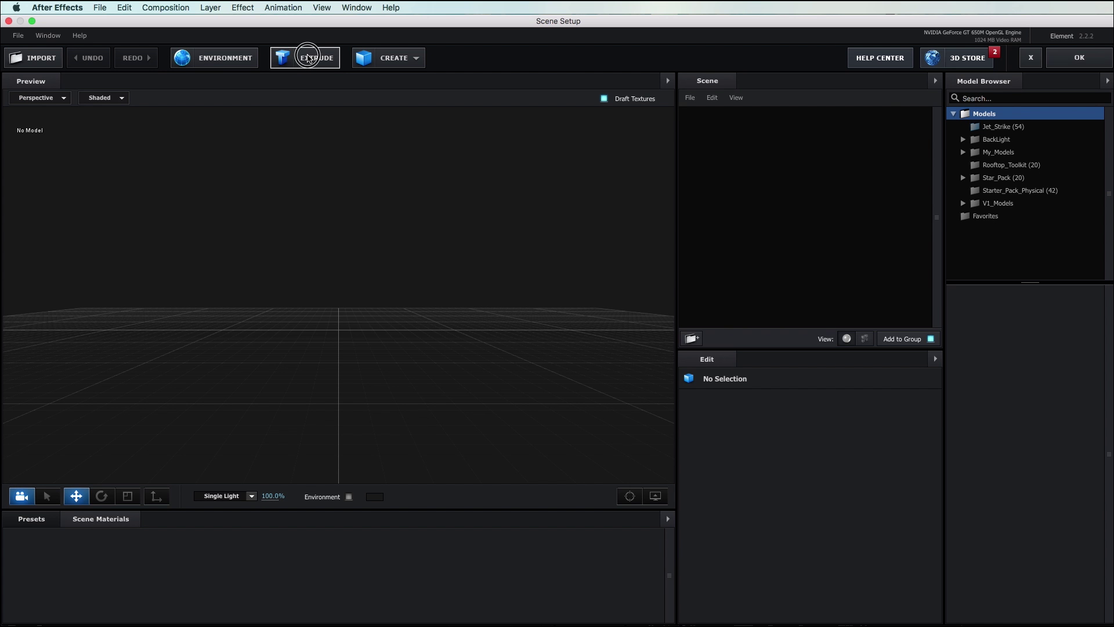
Step: Extrude the THUNDER text and give its first extrusion model the metal_bronze_raw material
left_click(304, 58)
mouse_move(564, 222)
left_mouse_down()
mouse_move(427, 216)
mouse_move(535, 216)
left_mouse_up()
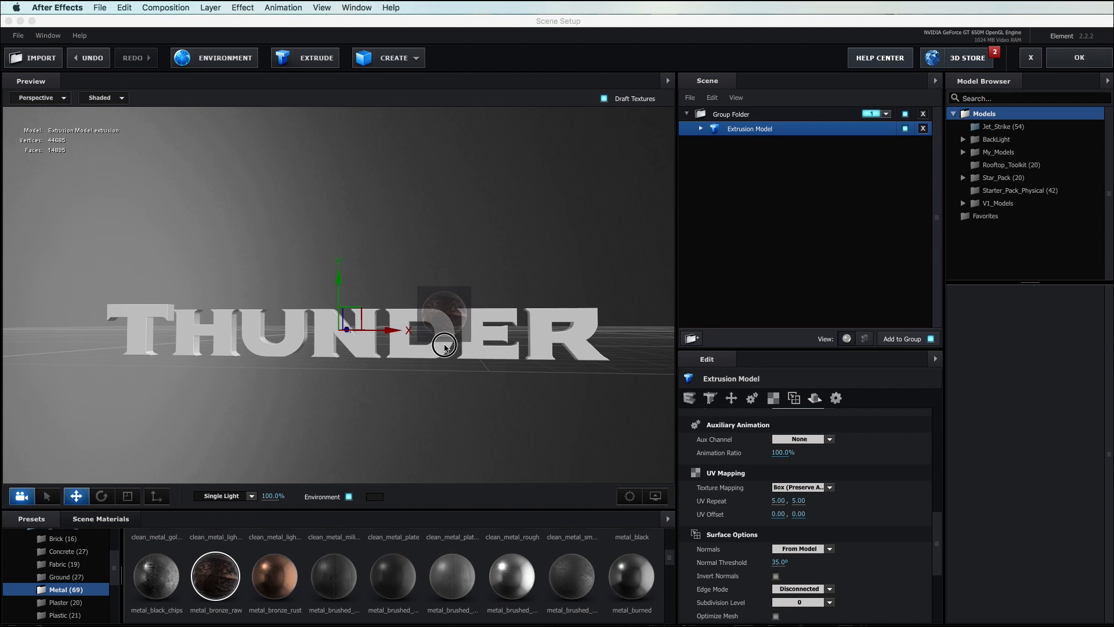
left_click_drag(444, 345, 444, 348)
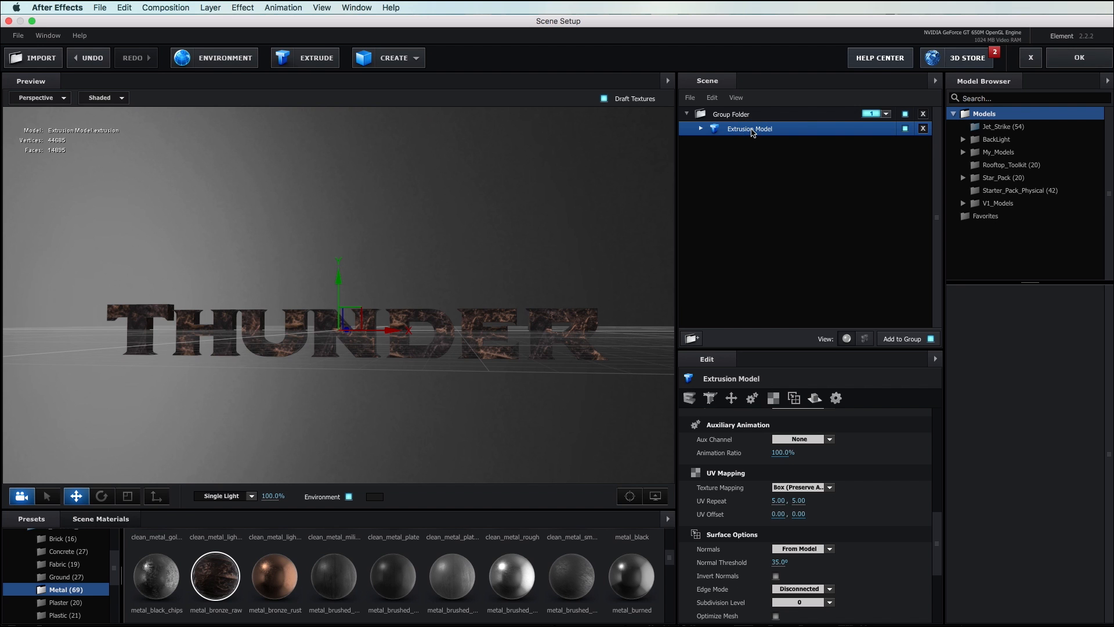
Step: Give the second extrusion model the metal_crusted_03 material
left_click(749, 143)
scroll(392, 574, "down", 3)
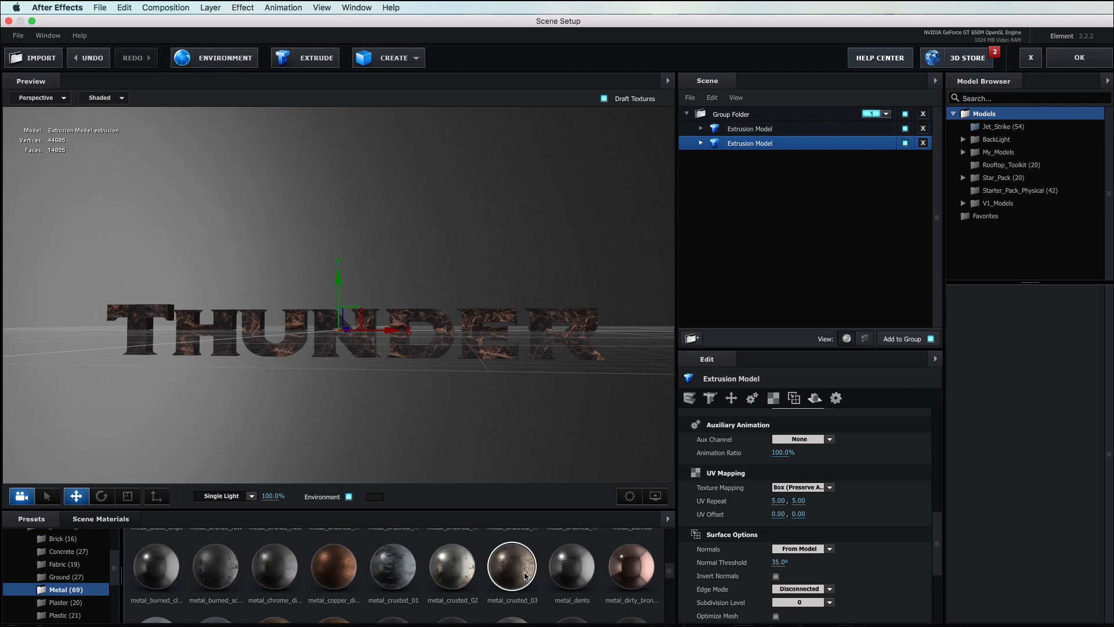
left_click_drag(511, 567, 689, 322)
left_click_drag(765, 149, 765, 151)
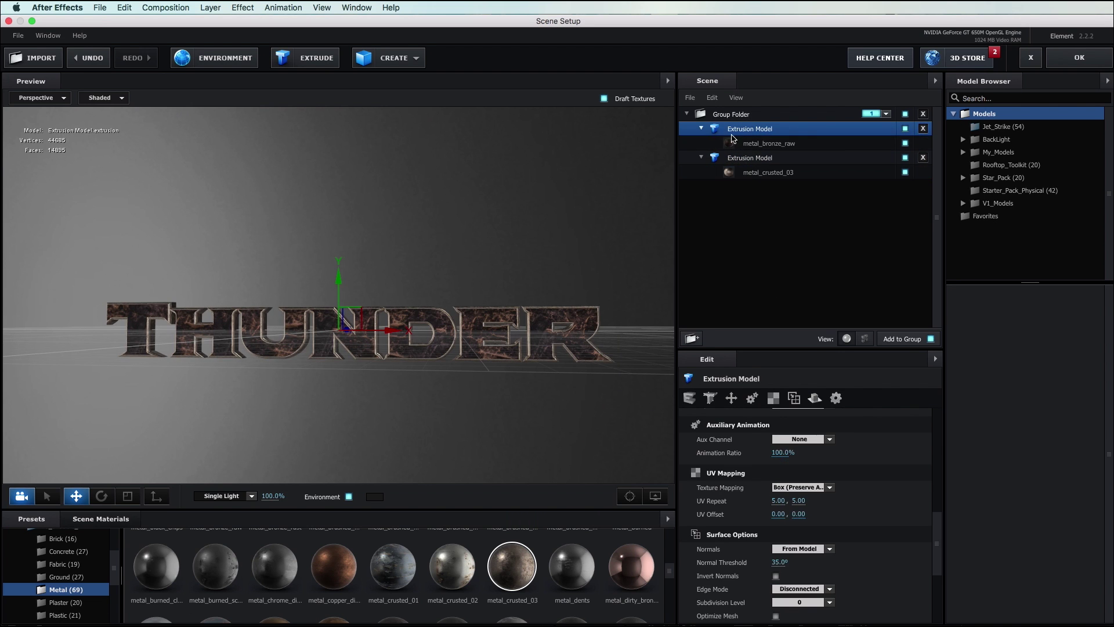
Step: Load Basic_2K_13.jpg as the bronze material's reflection environment and confirm the scene
left_click(768, 143)
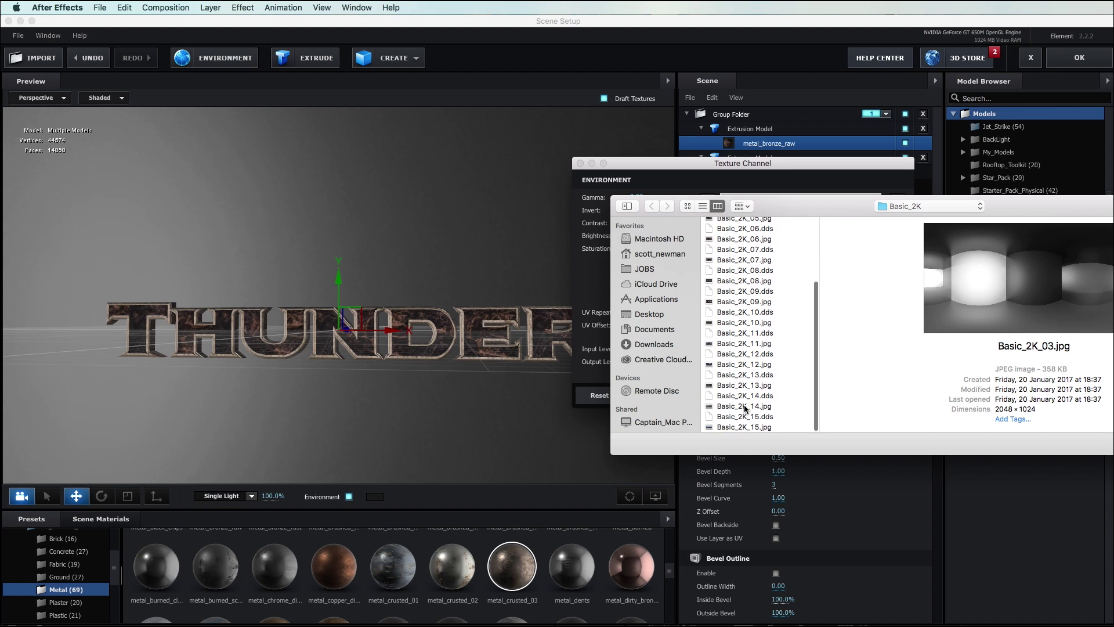
left_click(742, 385)
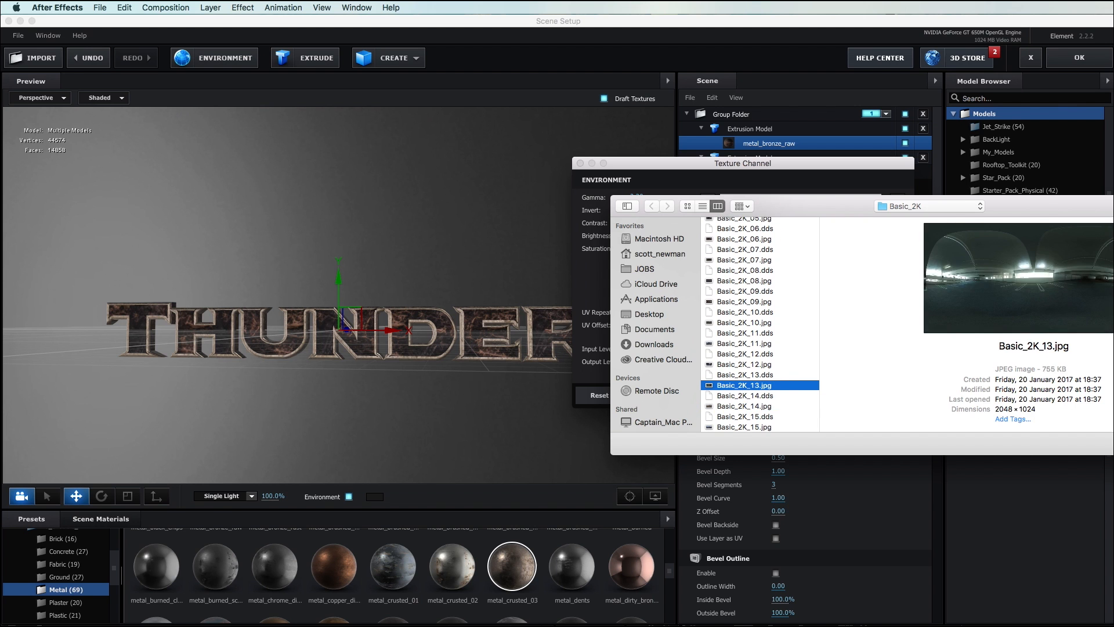
double_click(743, 386)
left_click(889, 398)
Step: Slide Light 1 sideways so it sits above the THUNDER title in the comp viewer
left_click_drag(436, 365, 283, 386)
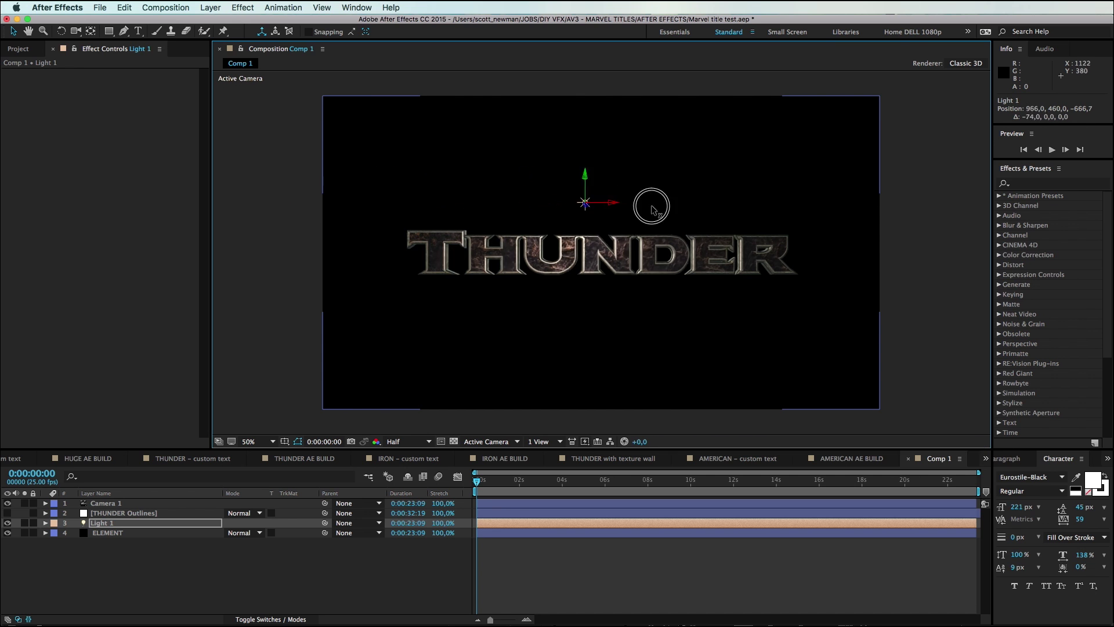
left_click_drag(651, 207, 653, 209)
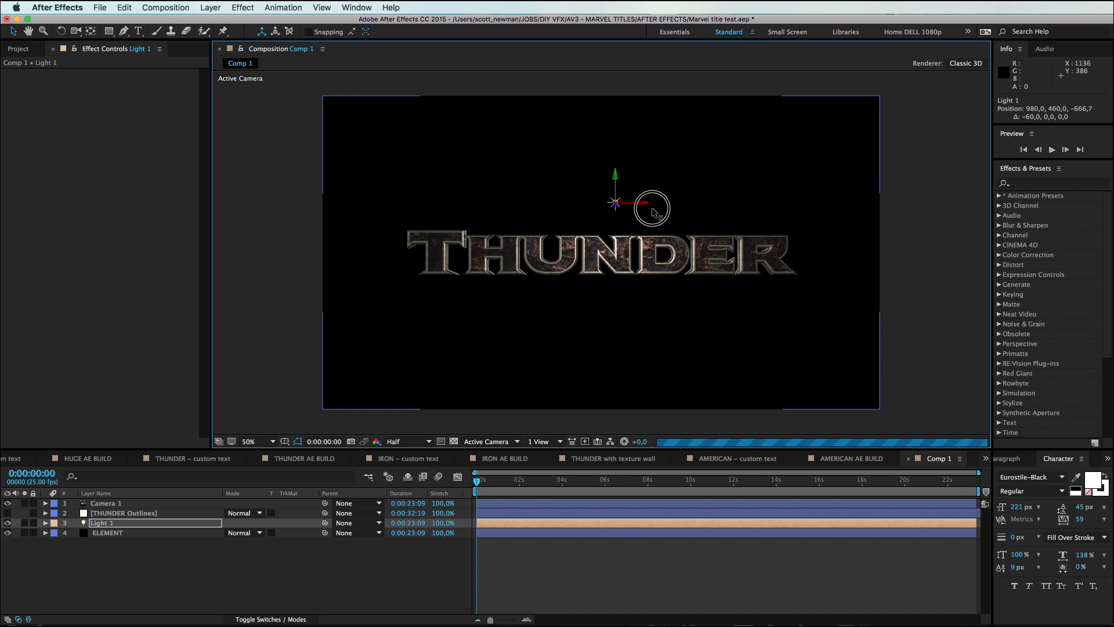